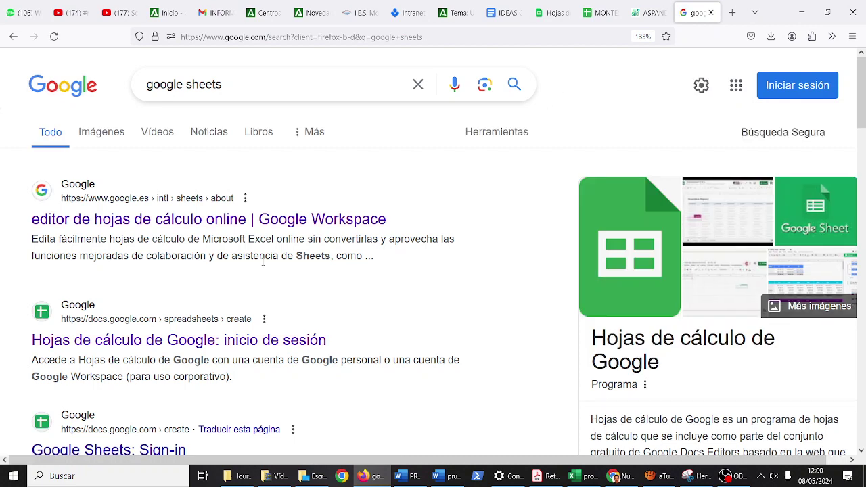
Open Google Sheets from the search results, create a blank spreadsheet and set its zoom to 150%.
left_click(279, 220)
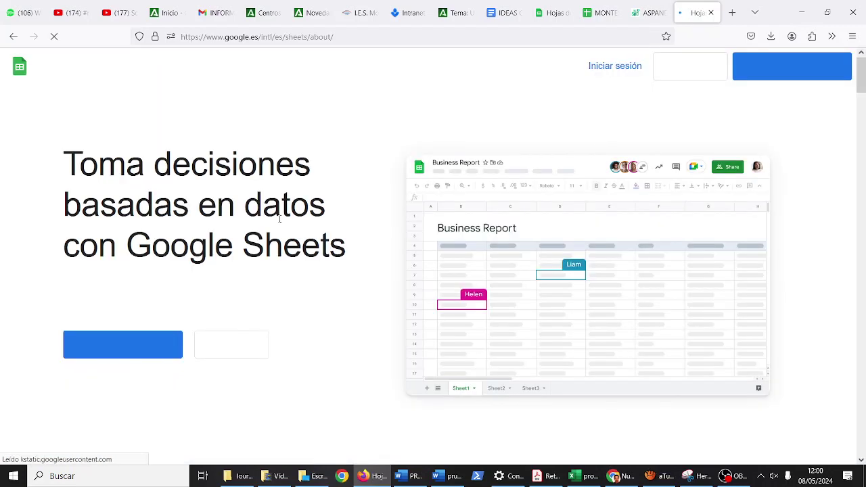
left_click(257, 352)
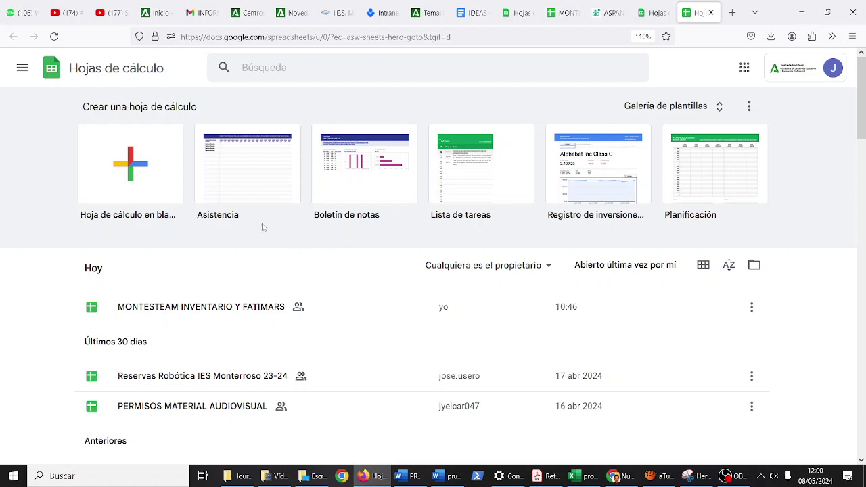
left_click(172, 160)
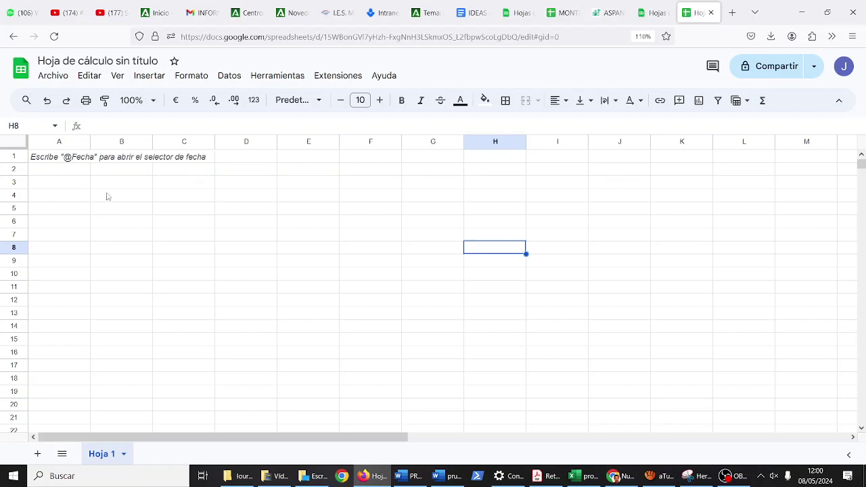
left_click(152, 100)
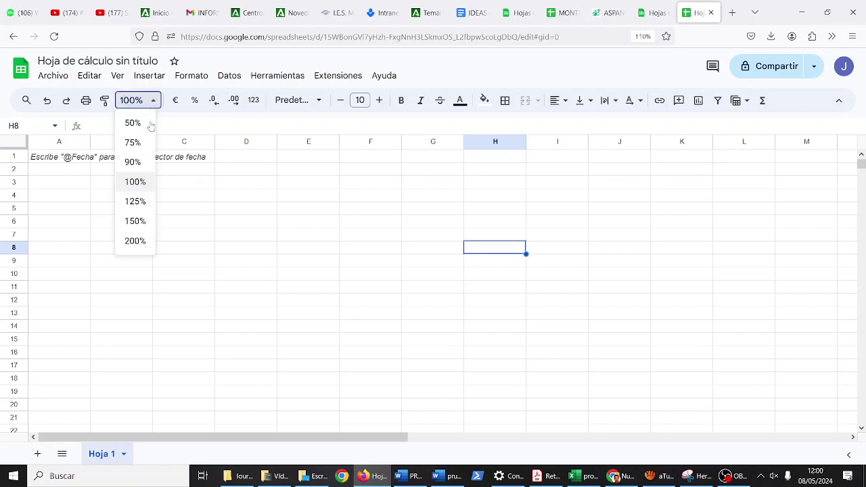
left_click(135, 221)
Enter the header NOTAS 3EA MAT in cell A1.
left_click(90, 167)
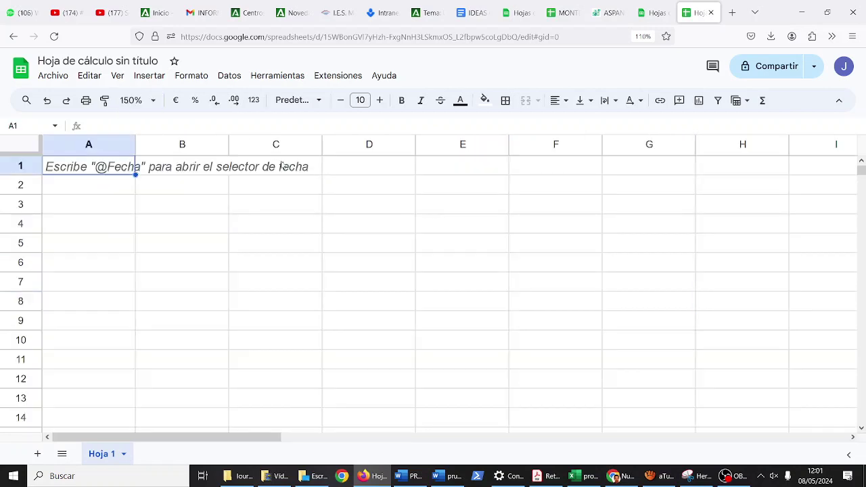
type("nota")
key("BackSpace")
key("BackSpace")
key("BackSpace")
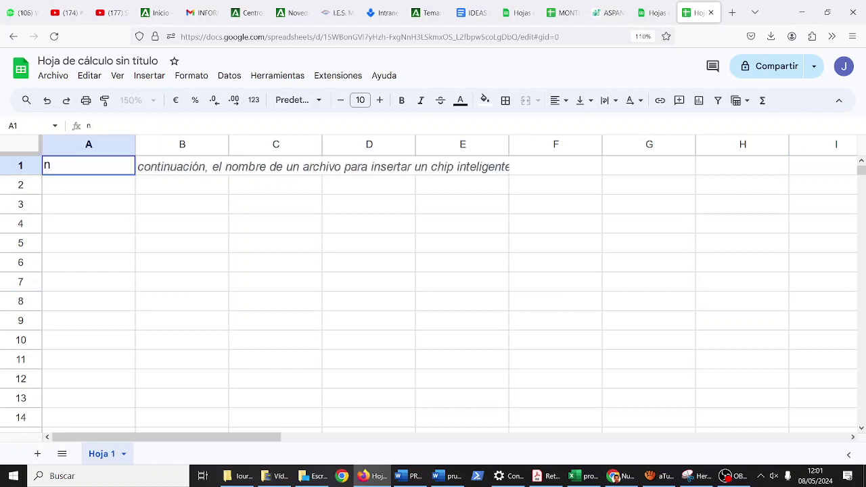
key("BackSpace")
type("NOTAS 3EA")
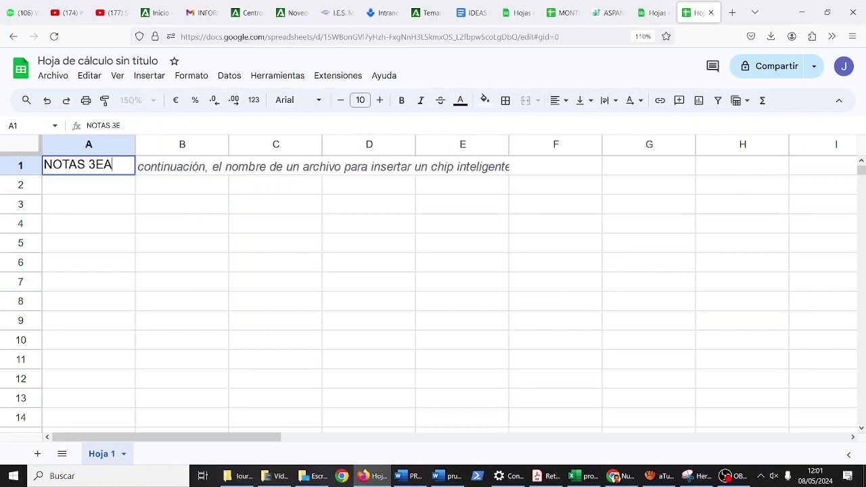
type(" MAT")
key("Tab")
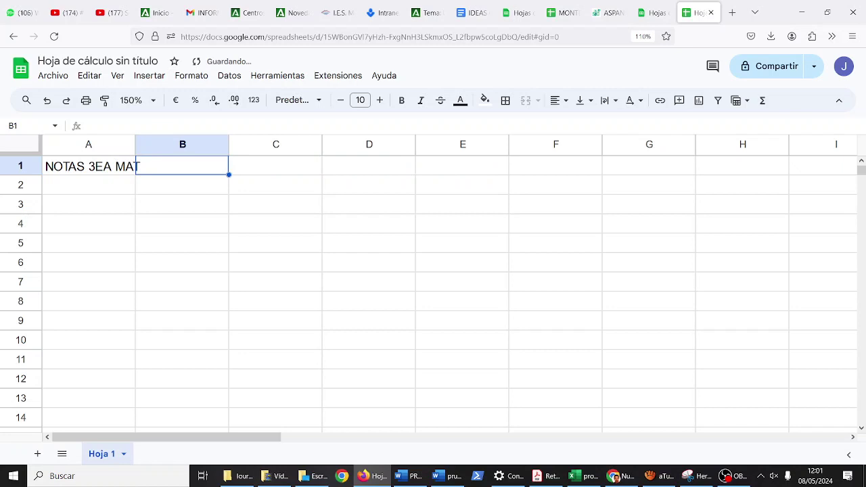
Enter the header NOTAS 3EB MAT in cell B1 and fit the widths of columns A and B to their text.
type("NOTAS 3EB MA")
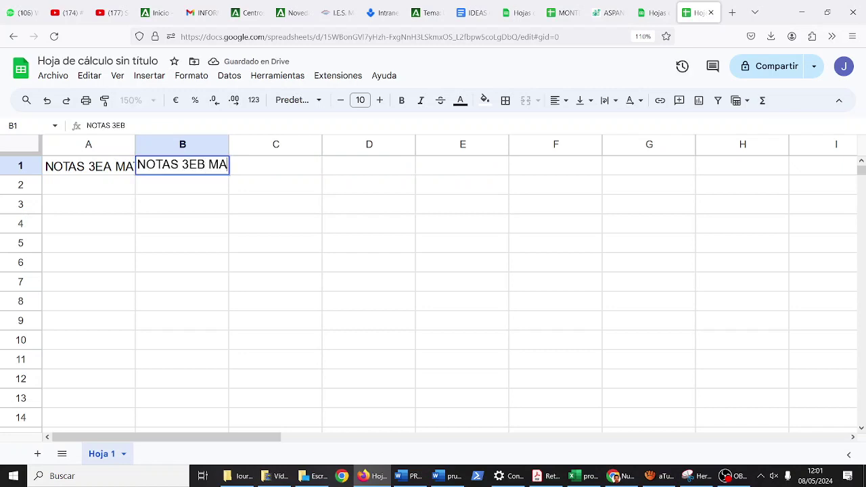
type("T")
key("Return")
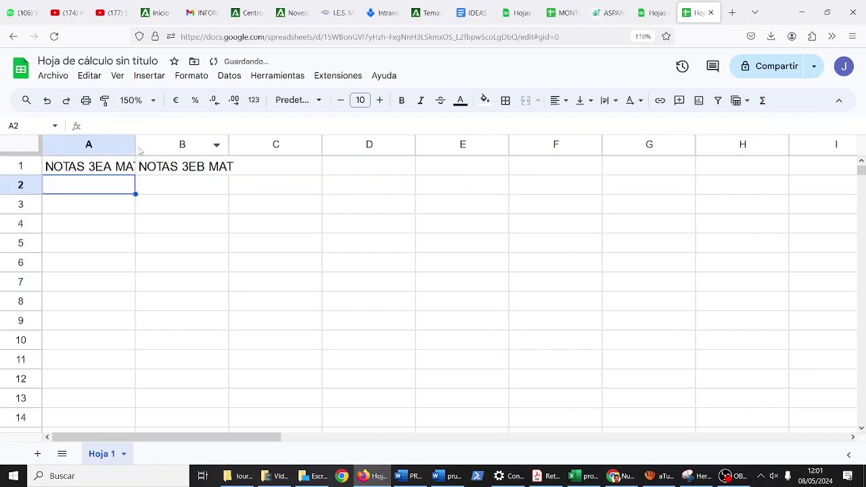
double_click(135, 144)
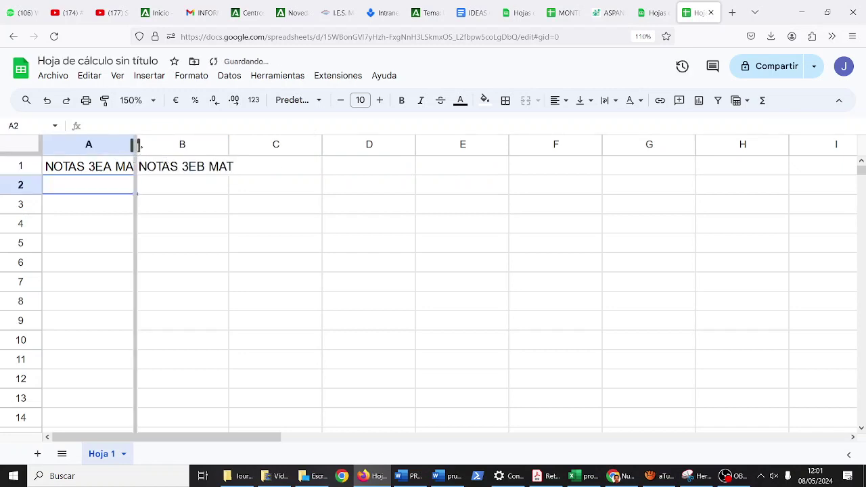
double_click(237, 144)
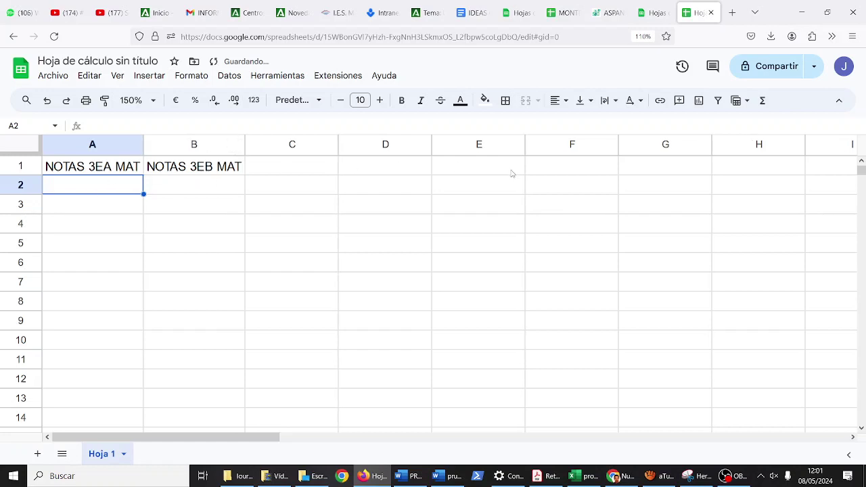
Fill cells A2 to A10 with the 3EA grades 4, 5, 6, 5, 4, 6, 4, 5 and 6.
type("4")
key("Return")
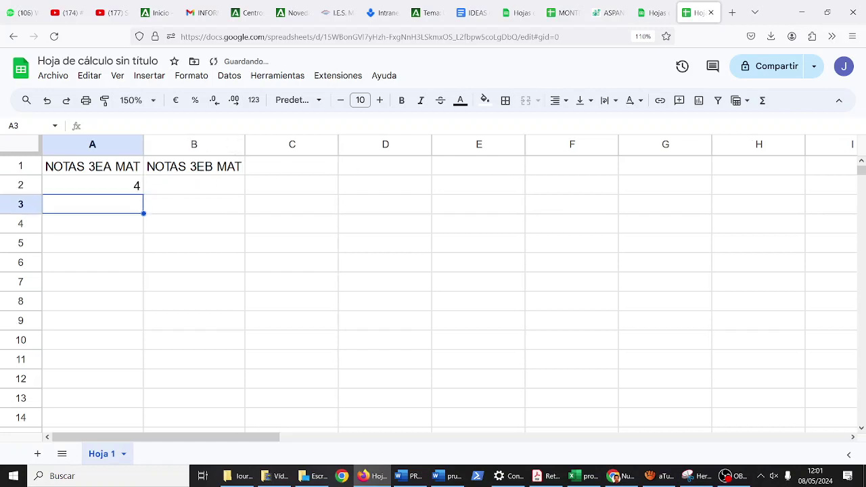
type("5")
key("Return")
type("6")
key("Return")
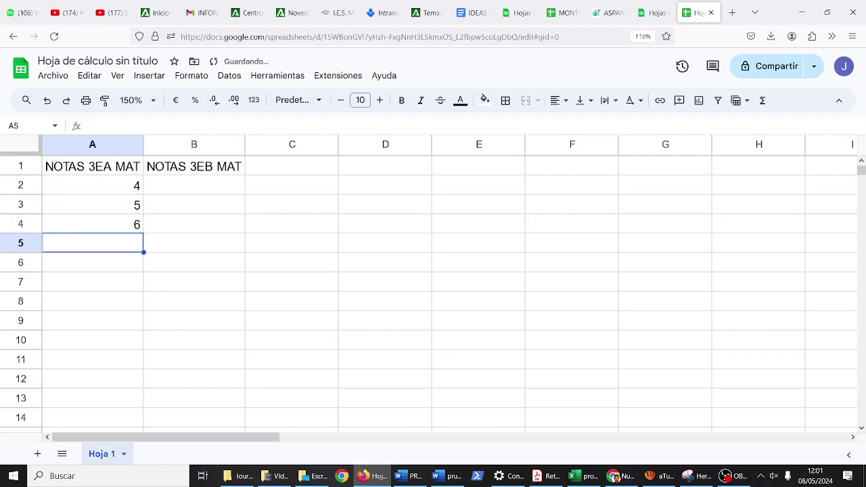
type("5")
key("Return")
type("4")
key("Return")
type("6")
key("Return")
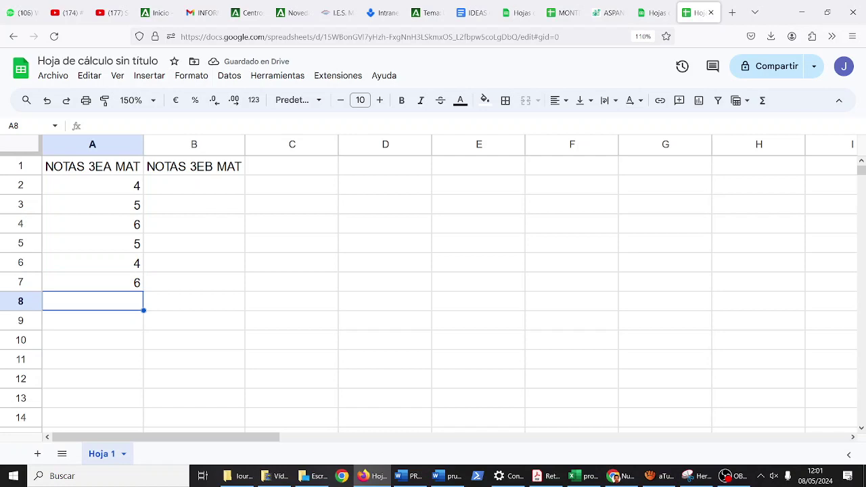
type("4")
key("Return")
type("5")
key("Return")
type("6")
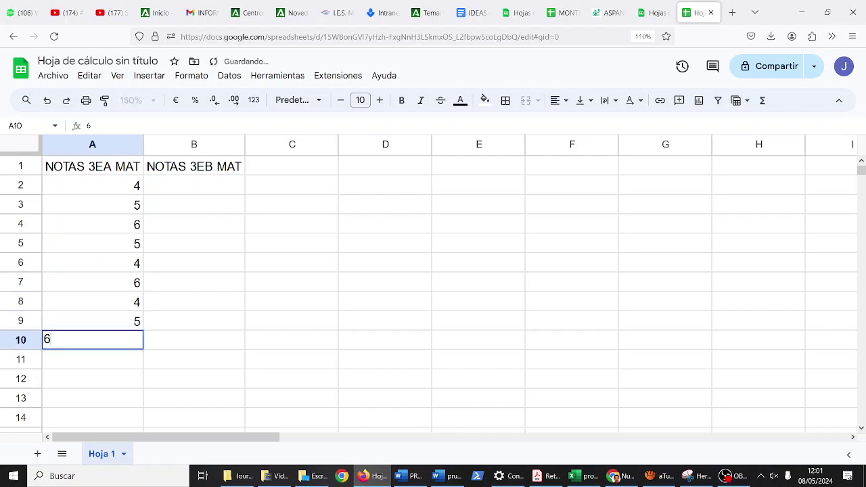
key("ctrl+Return")
Fill cells B2 to B10 with the 3EB grades 10, 0, 5, 9, 5, 1, 8, 5 and 2.
key("Up")
key("Up")
key("Up")
key("Up")
key("Up")
key("Up")
key("Up")
key("Up")
key("Up")
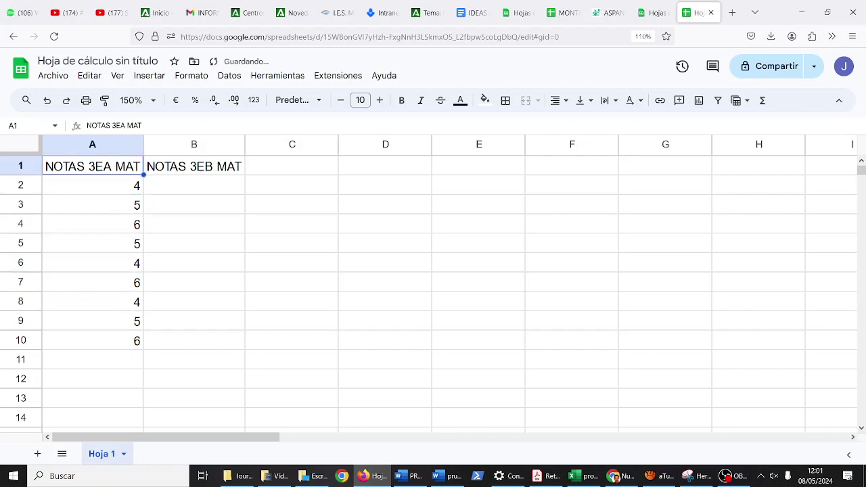
key("Right")
key("Down")
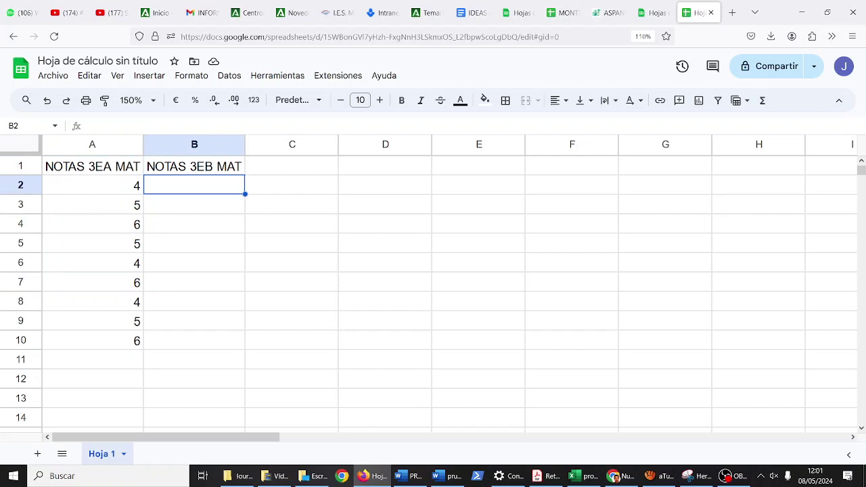
type("10")
key("Return")
type("0")
key("Return")
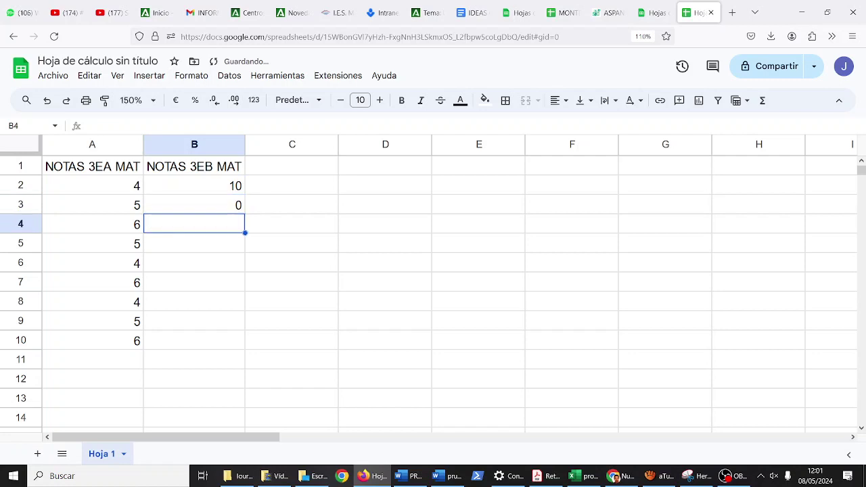
type("5")
key("Return")
type("9")
key("Return")
type("5")
key("Return")
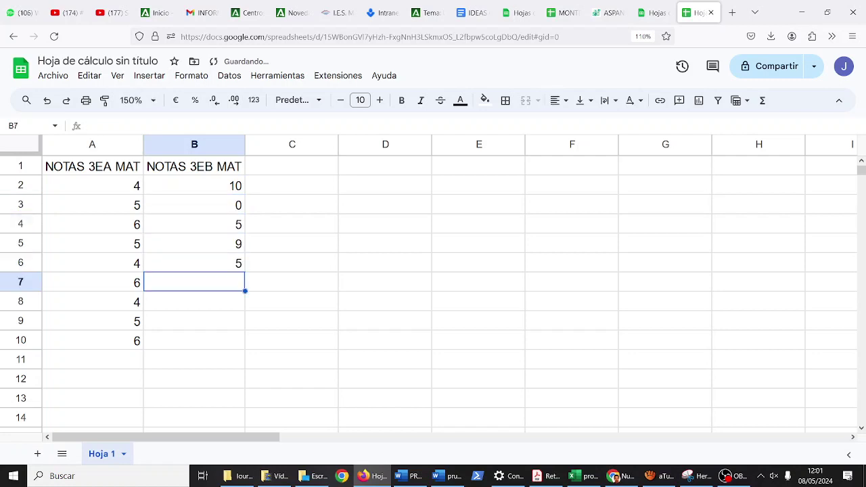
type("1")
key("Return")
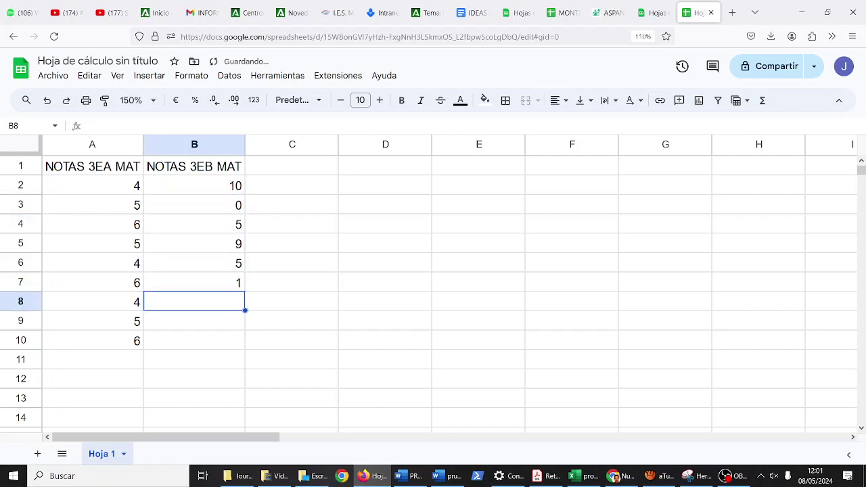
type("8")
key("Return")
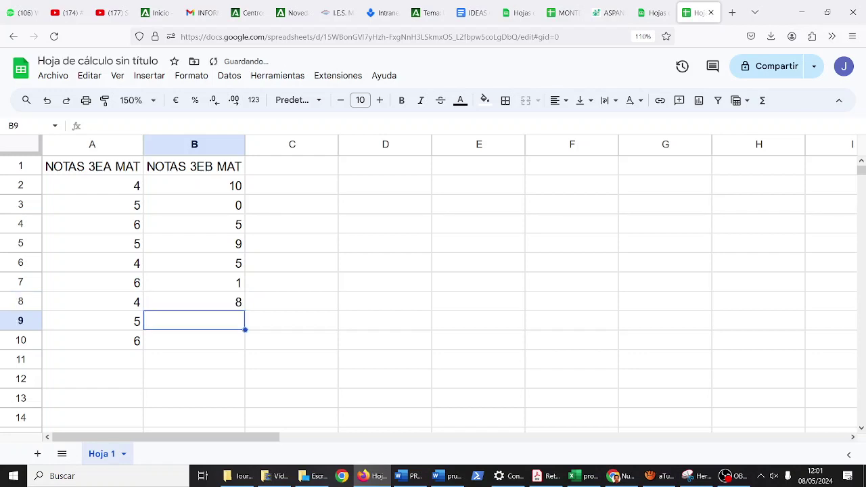
type("5")
key("Return")
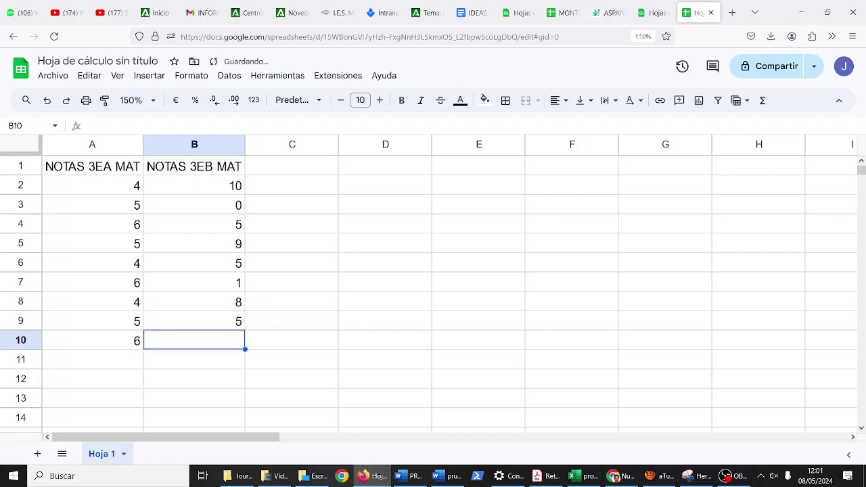
type("2")
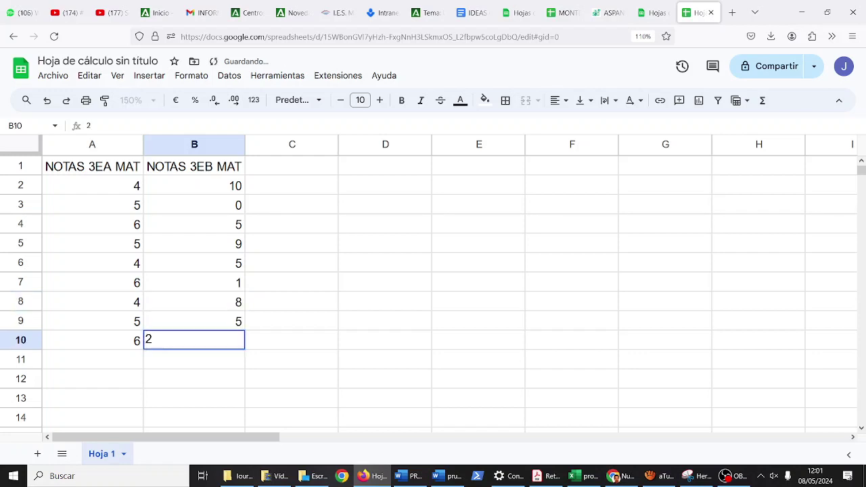
key("Up")
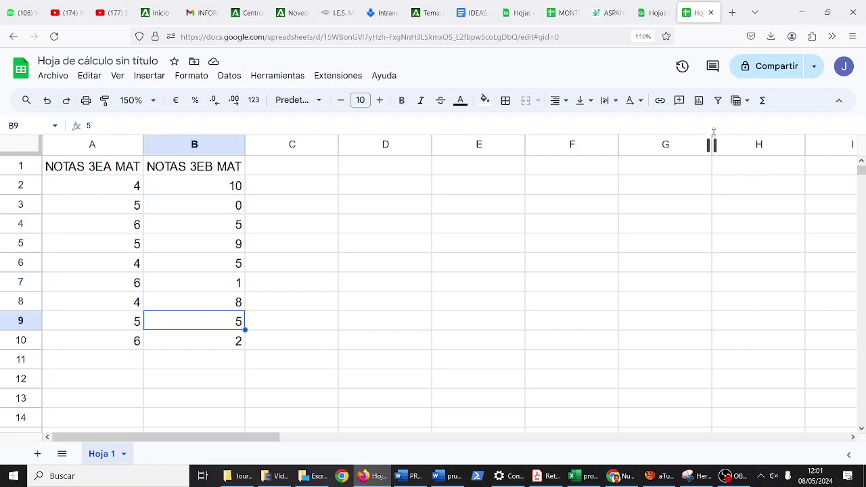
left_click(110, 360)
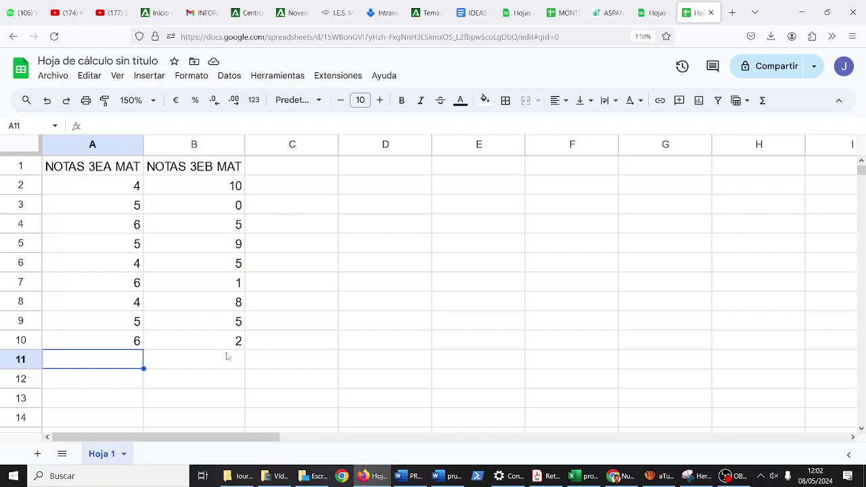
type("=PROMEDIO")
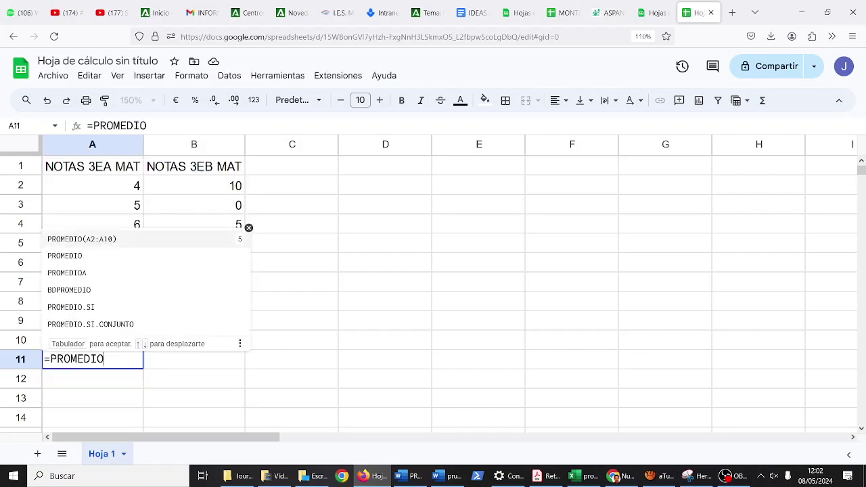
type("(")
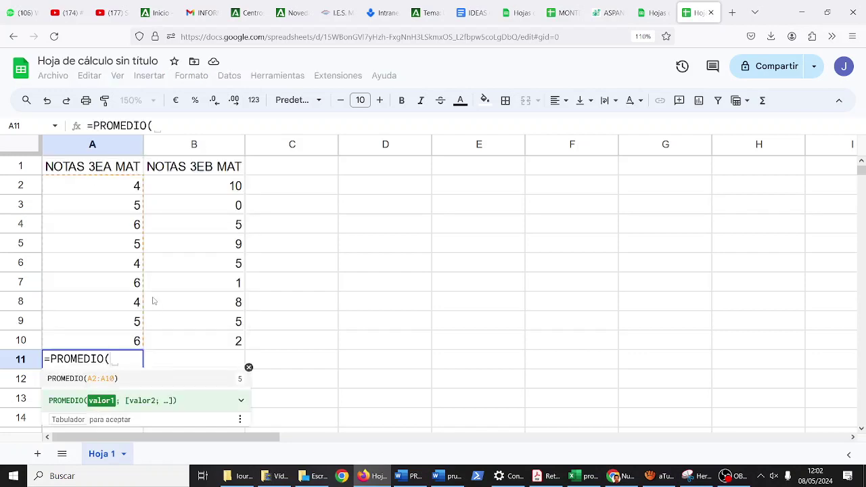
left_click_drag(126, 190, 129, 343)
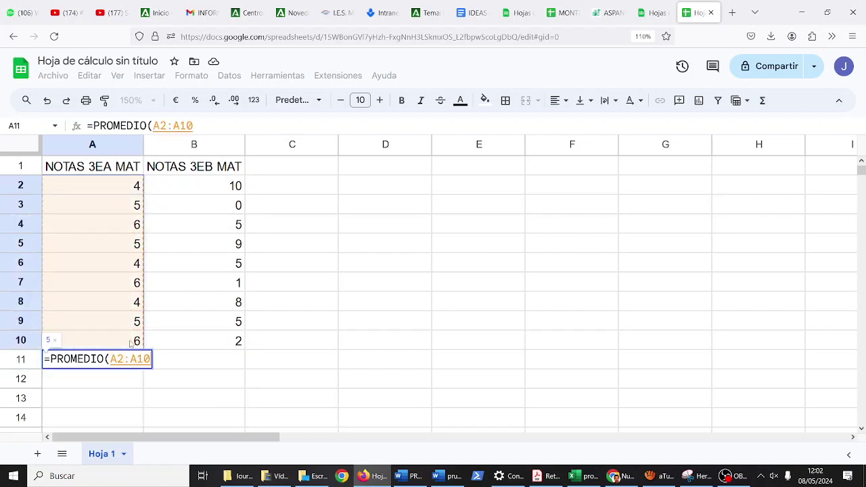
key("Escape")
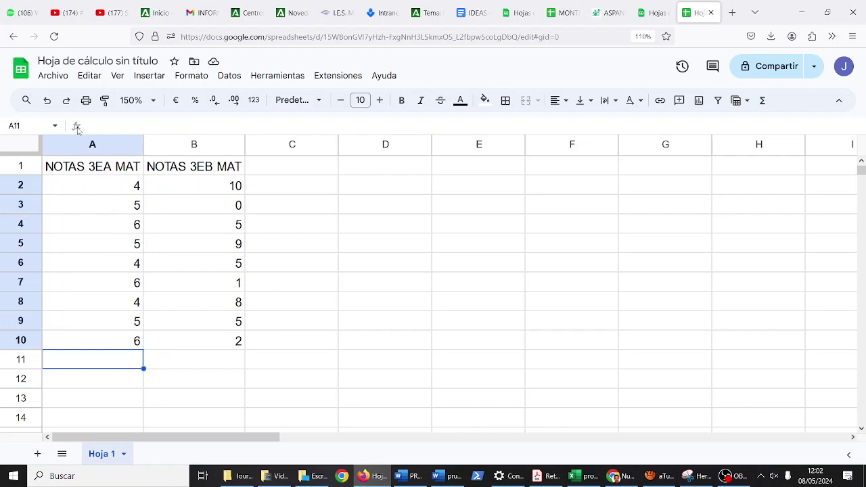
double_click(104, 359)
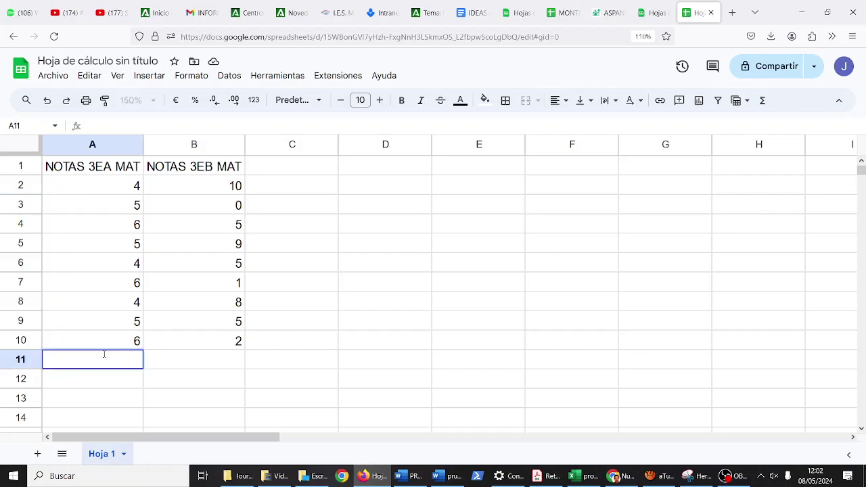
left_click(171, 377)
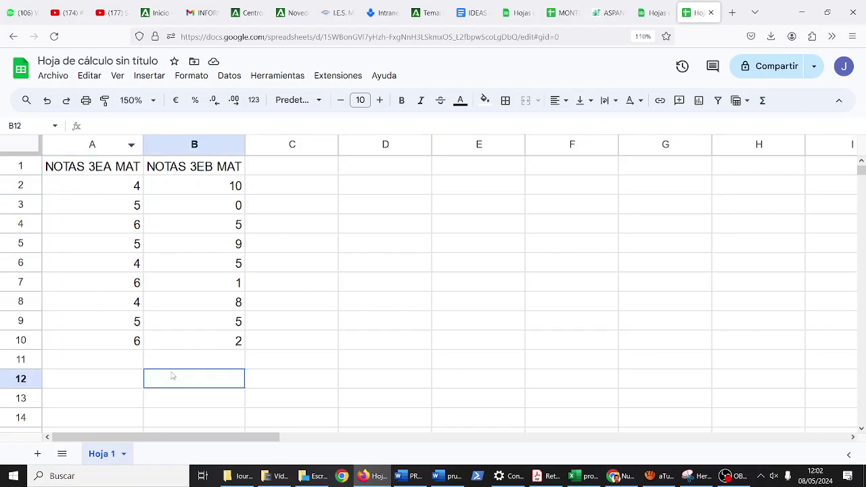
Calculate the average of the 3EA grades in cell A11 with the PROMEDIO function over A2:A10.
left_click(122, 367)
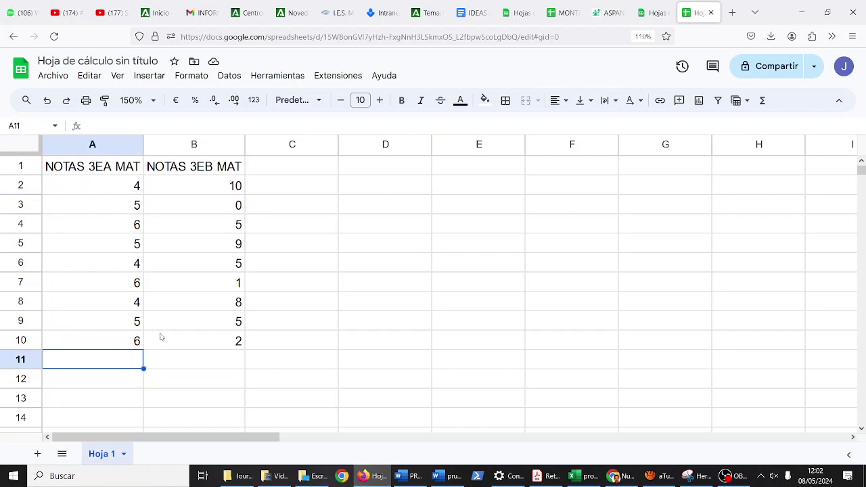
left_click(747, 102)
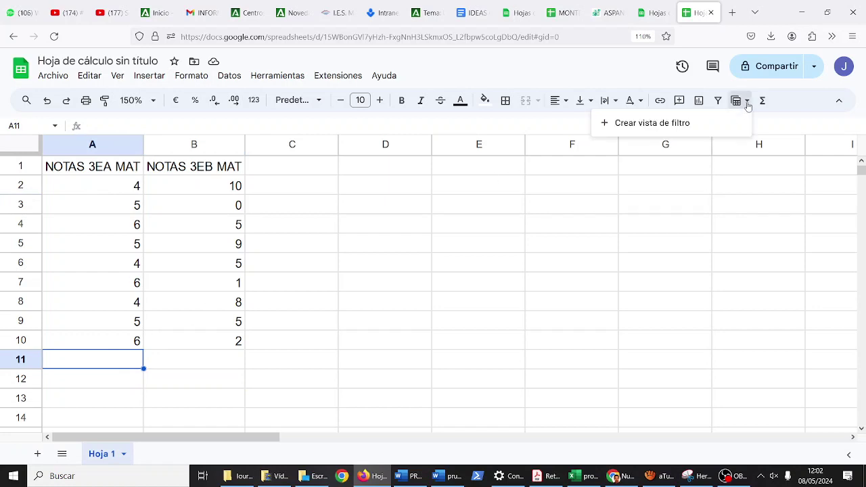
left_click(762, 101)
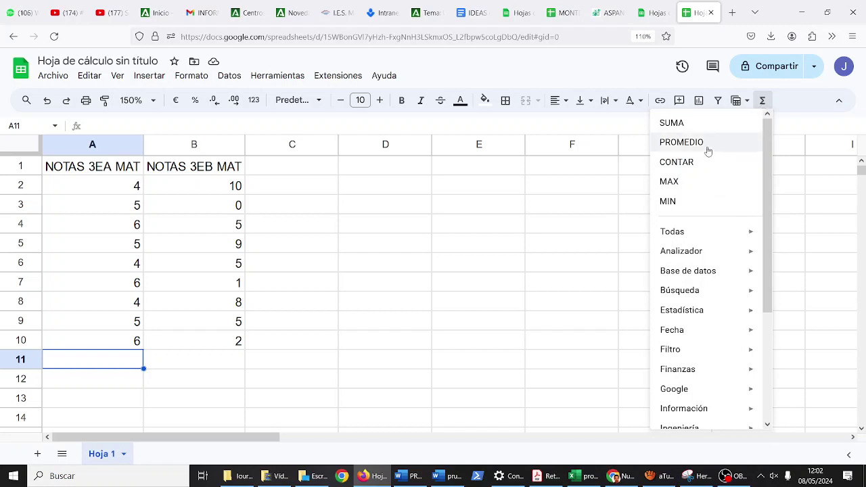
left_click(682, 142)
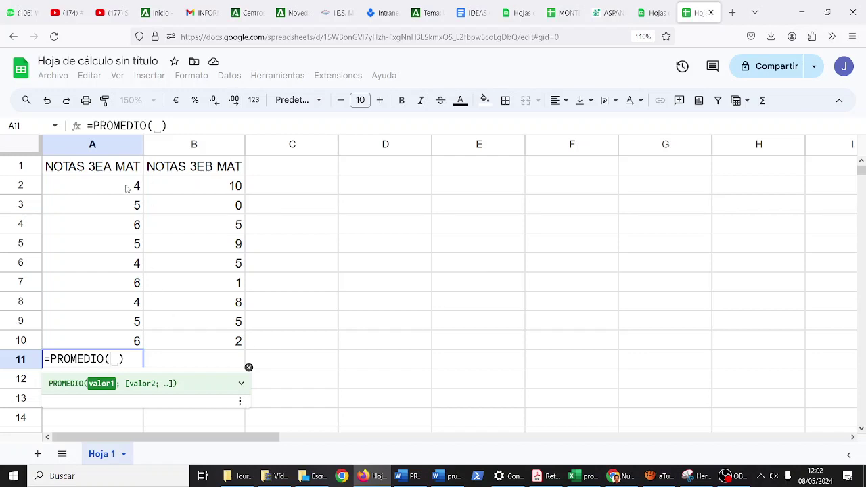
left_click_drag(126, 189, 130, 331)
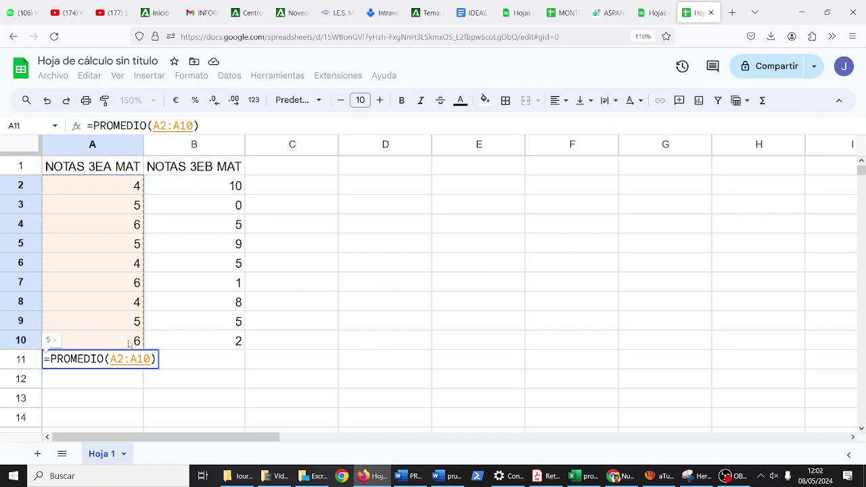
key("Return")
key("Up")
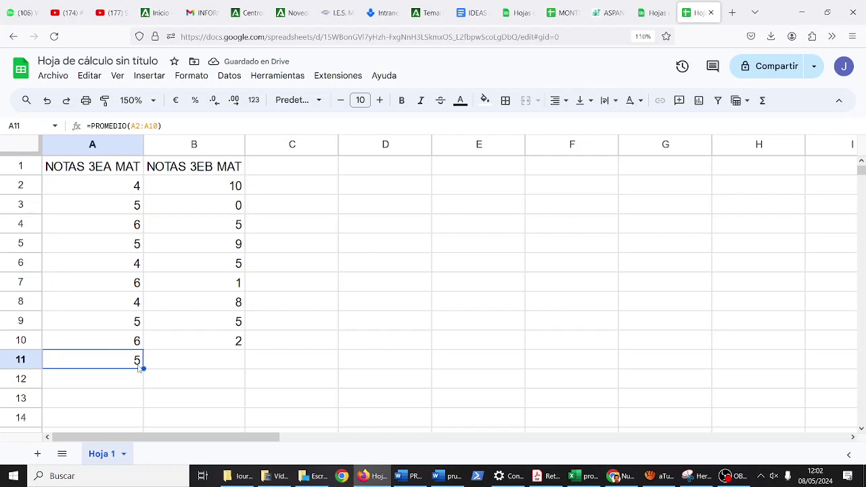
left_click(212, 360)
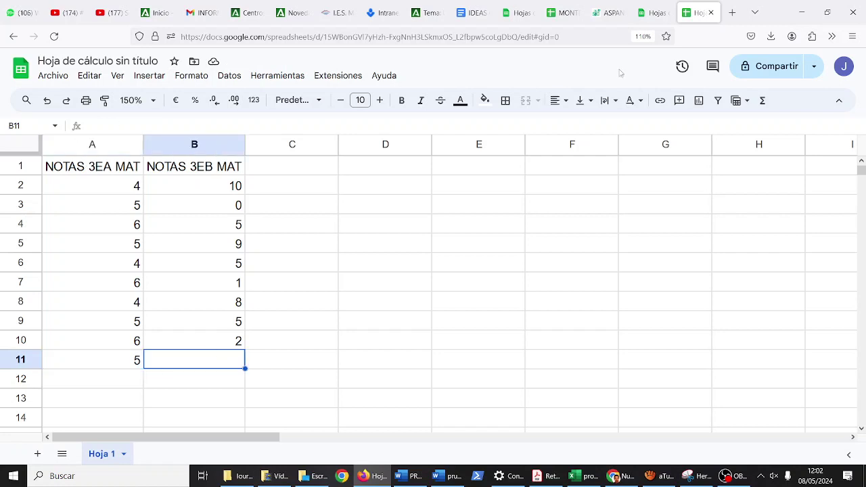
left_click(763, 100)
left_click(215, 399)
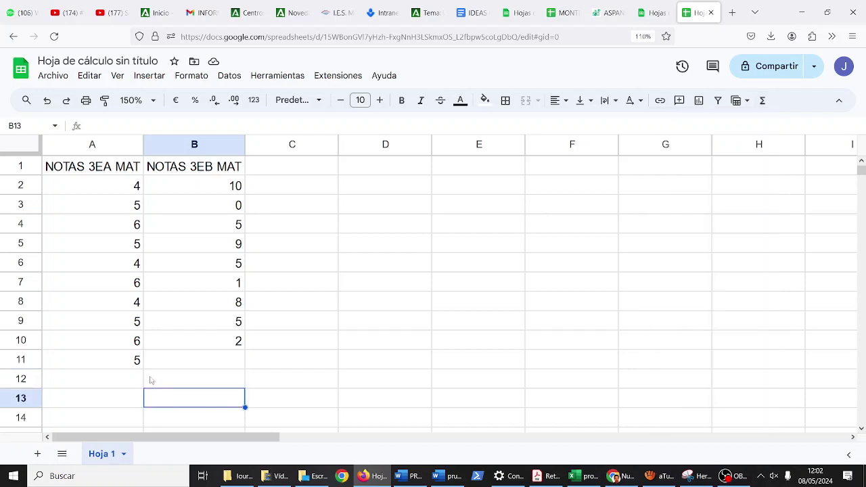
Copy the average formula from A11 across to B11 for the 3EB grades.
left_click(134, 364)
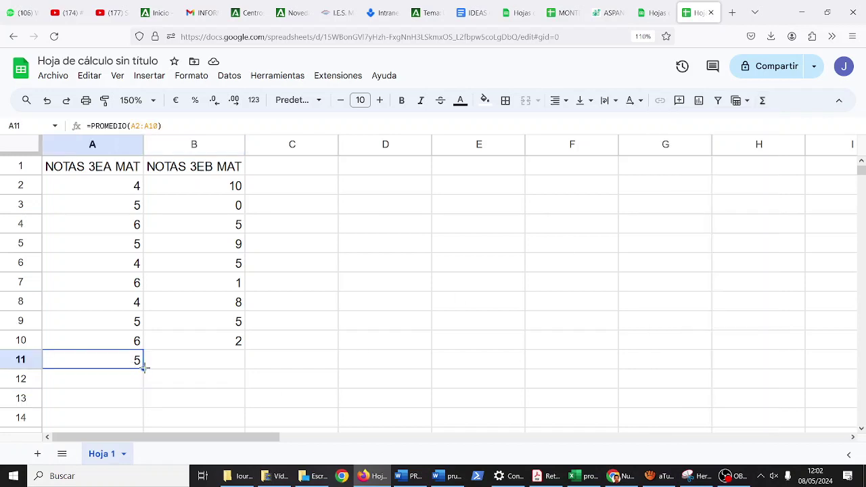
left_click_drag(144, 369, 228, 370)
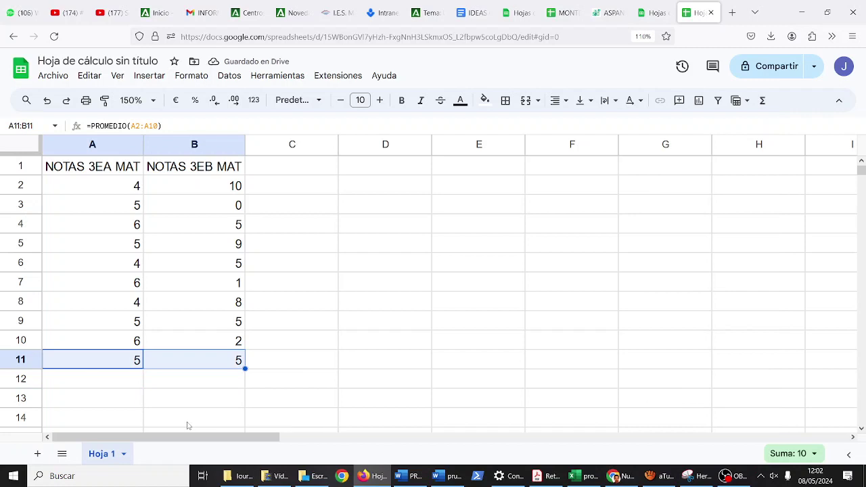
Insert one empty column to the left of the NOTAS 3EA MAT column.
left_click(112, 145)
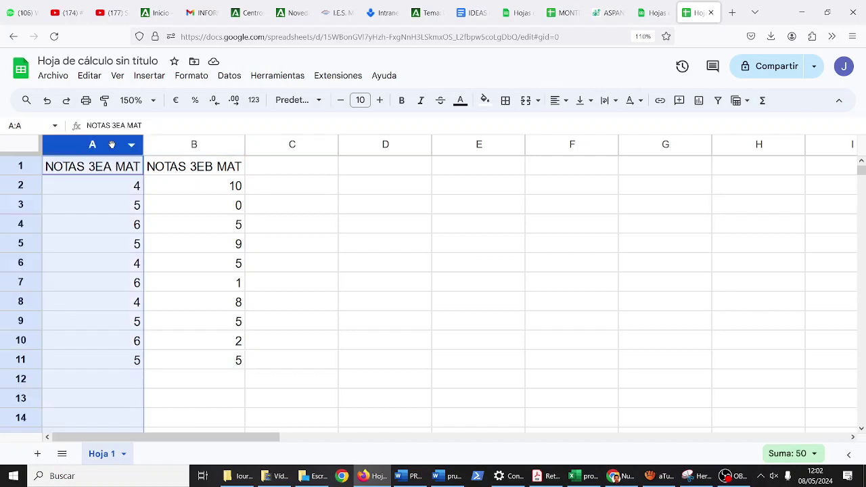
right_click(111, 144)
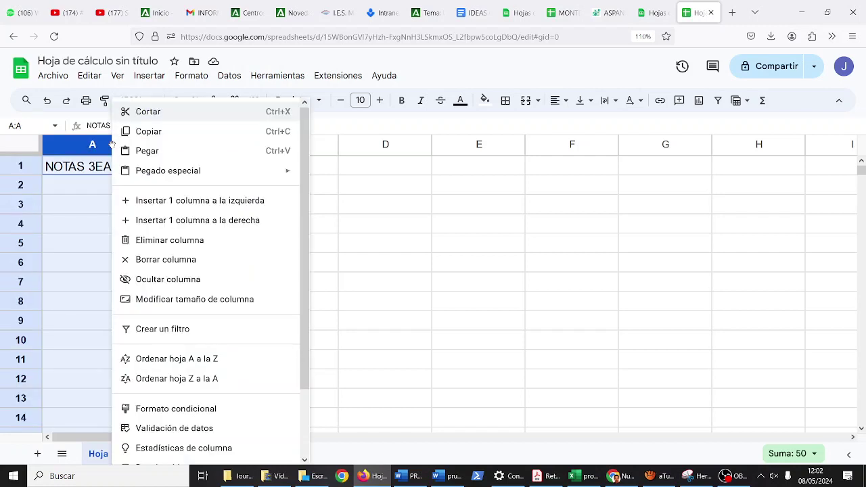
left_click(149, 201)
Enter the label MEDIA in cell A11, beside the two averages.
left_click(124, 377)
type("M")
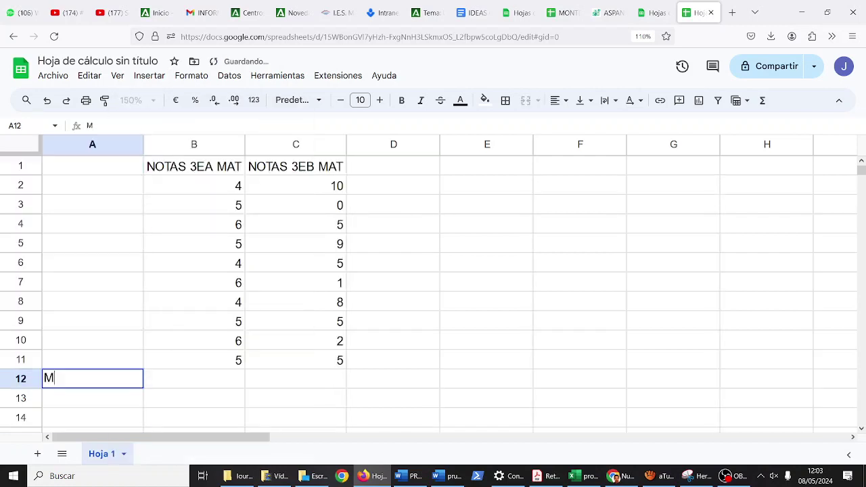
key("Escape")
key("Up")
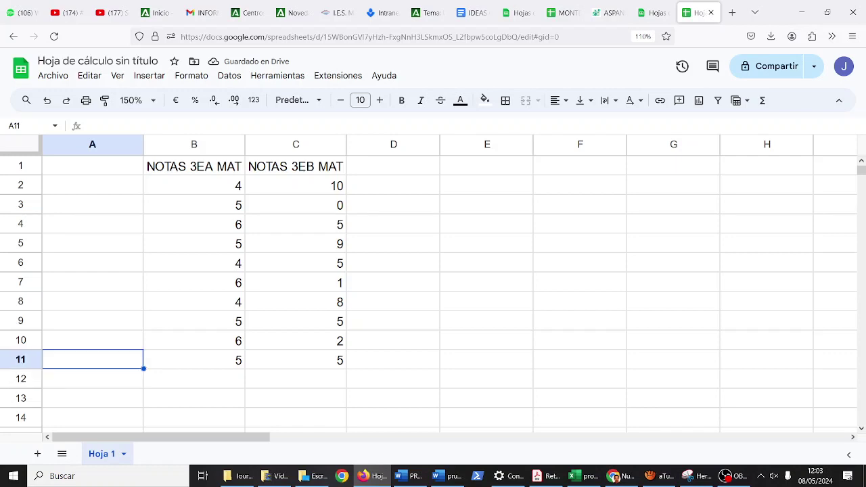
type("MEDIA")
key("Tab")
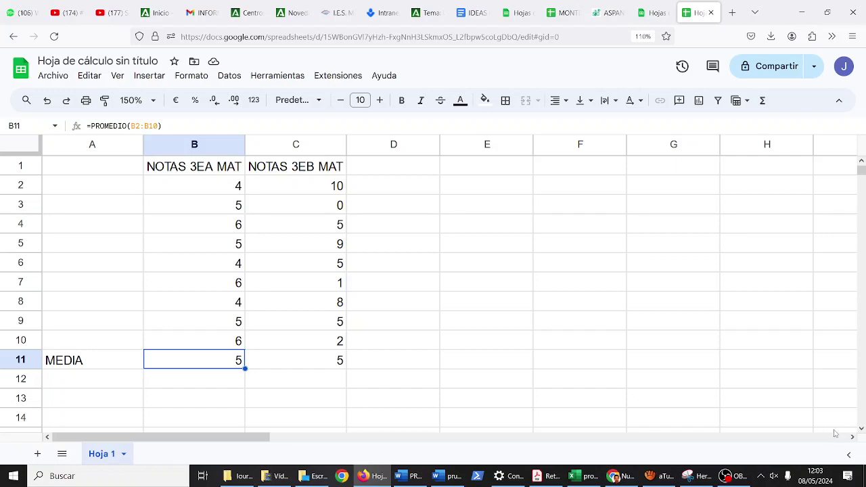
Enter the label DESV. TIP. in cell A12, below MEDIA.
key("Down")
key("Left")
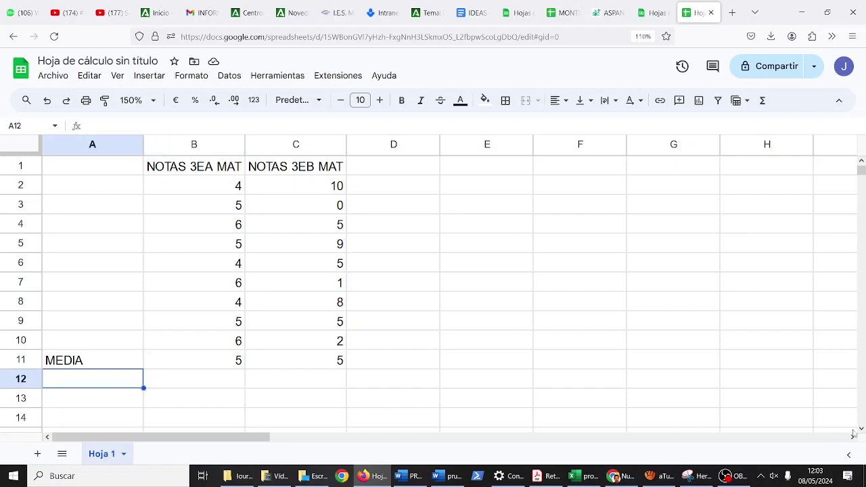
type("DESV. TIP.")
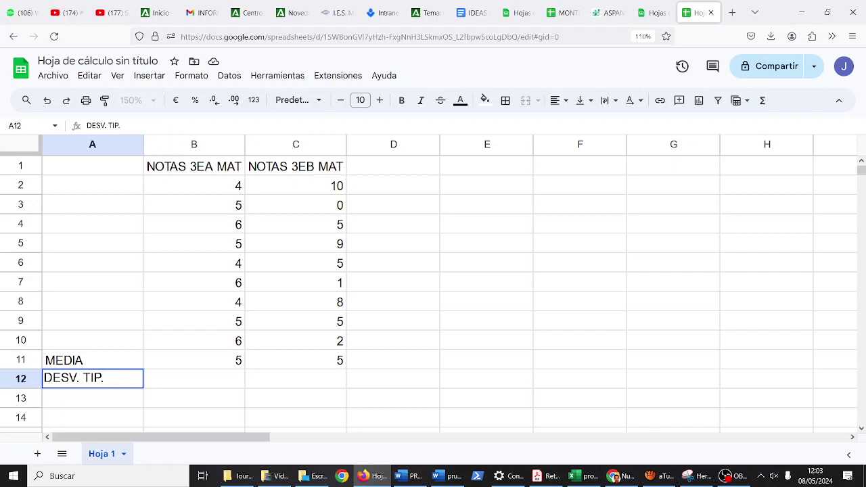
key("Tab")
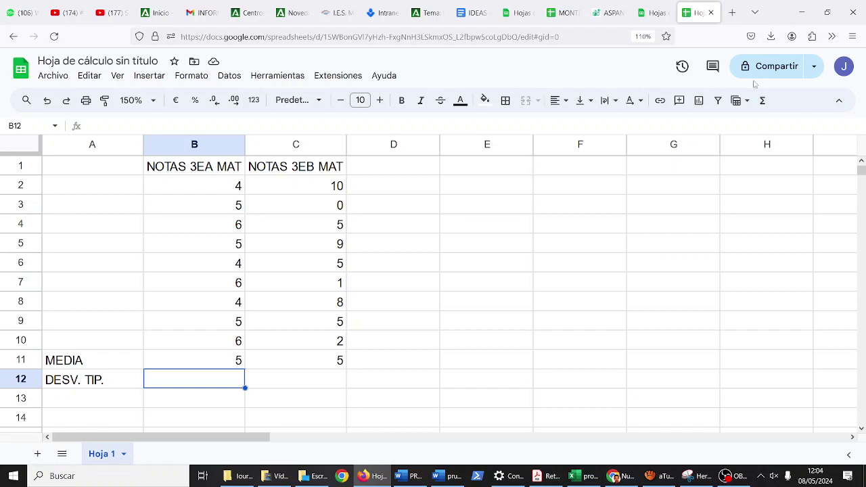
Calculate the 3EA standard deviation in B12 with DESVEST over B2:B10 and copy the formula to C12 for 3EB.
left_click(762, 102)
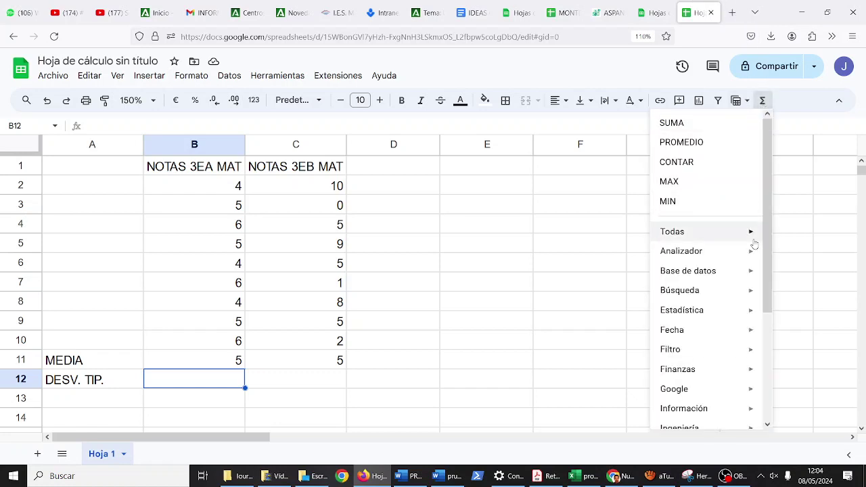
mouse_move(715, 318)
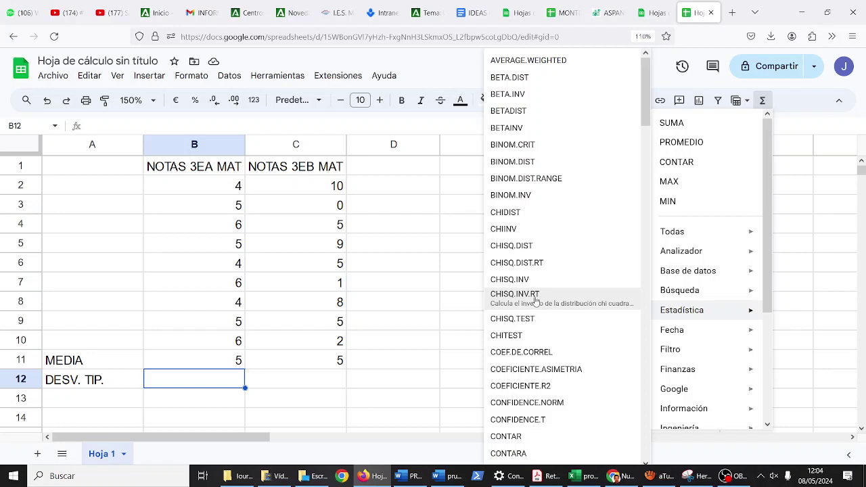
scroll(536, 301, "down", 5)
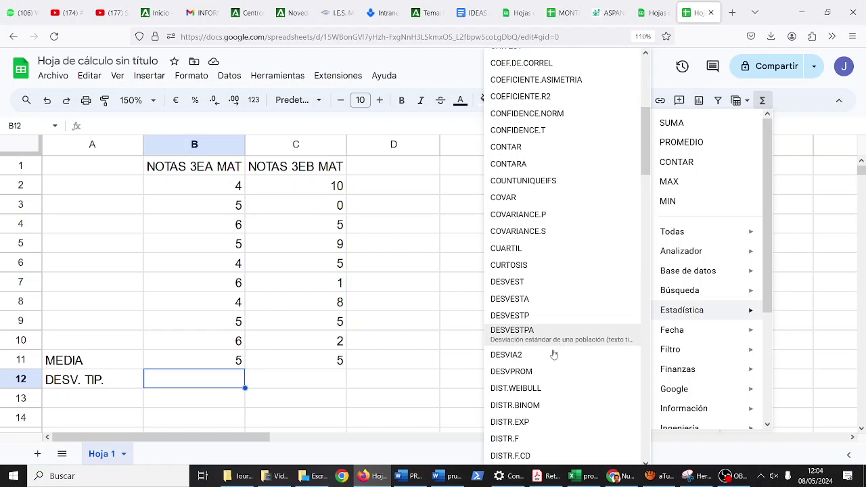
left_click(551, 291)
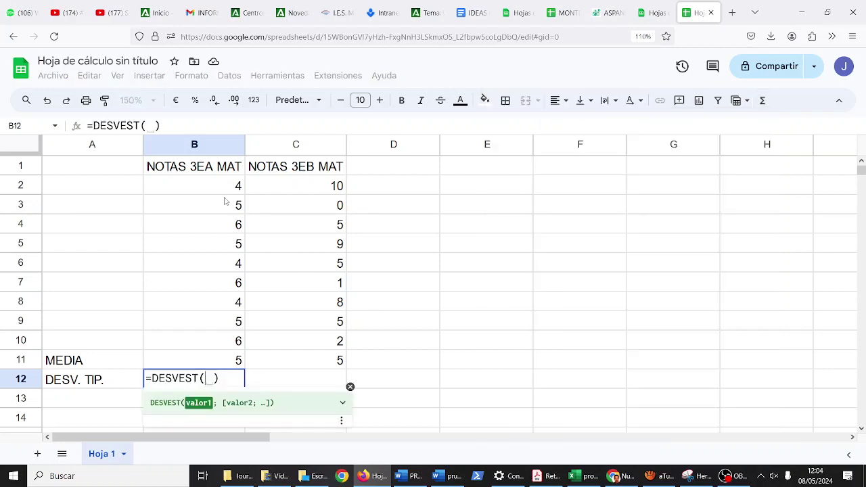
left_click_drag(223, 186, 222, 357)
key("Return")
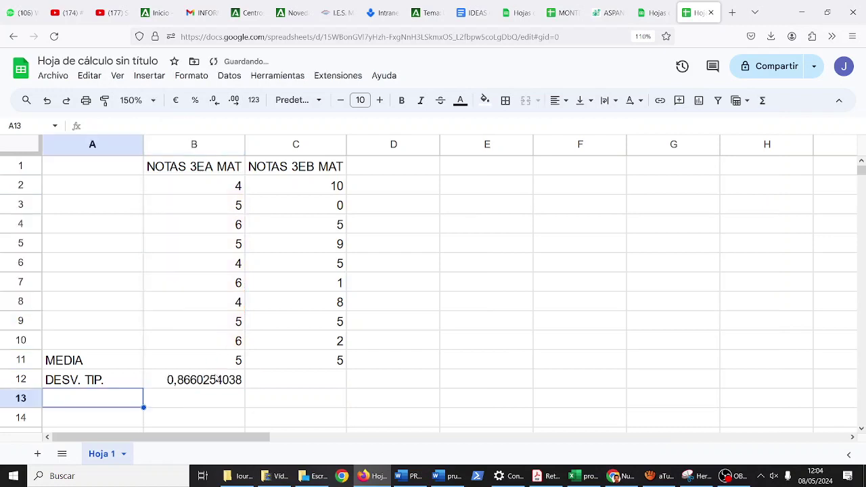
left_click(218, 380)
left_click_drag(245, 386, 341, 393)
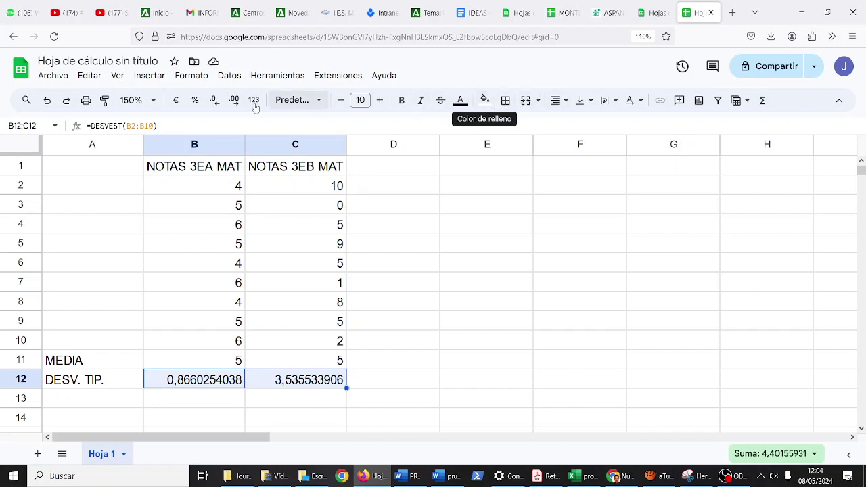
Reduce the standard deviations in B12:C12 to two decimal places.
left_click(212, 104)
left_click(211, 103)
left_click(211, 103)
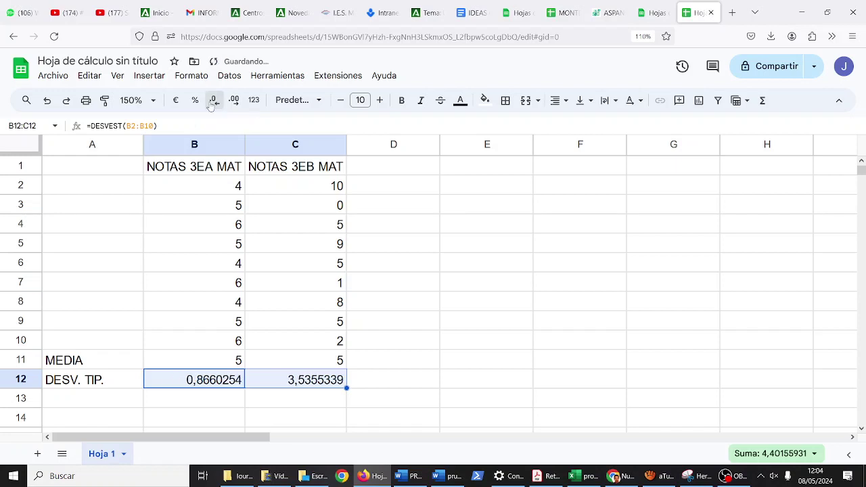
left_click(211, 104)
left_click(212, 104)
left_click(212, 104)
left_click(212, 103)
left_click(212, 103)
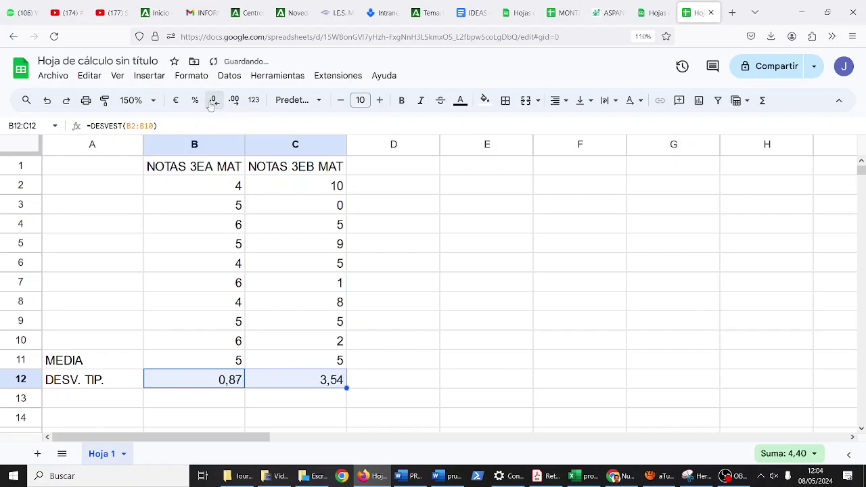
Compare the individual 3EA and 3EB grades in columns B and C with their averages and standard deviations.
left_click(243, 210)
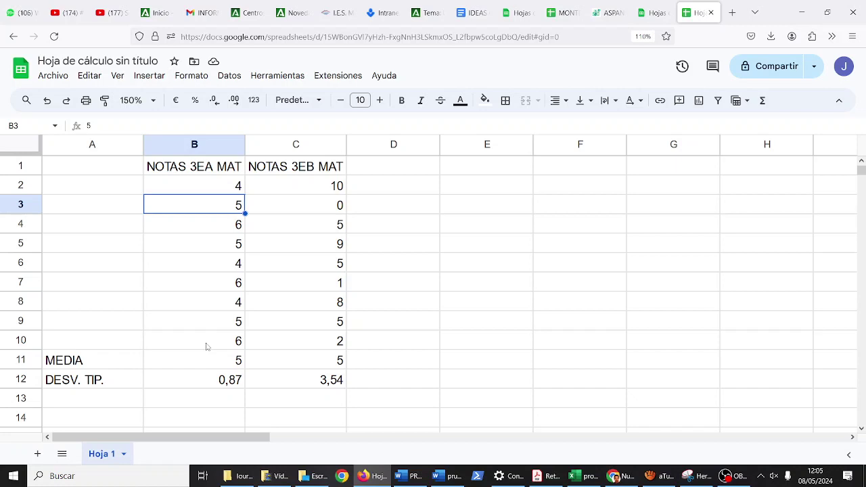
left_click(287, 187)
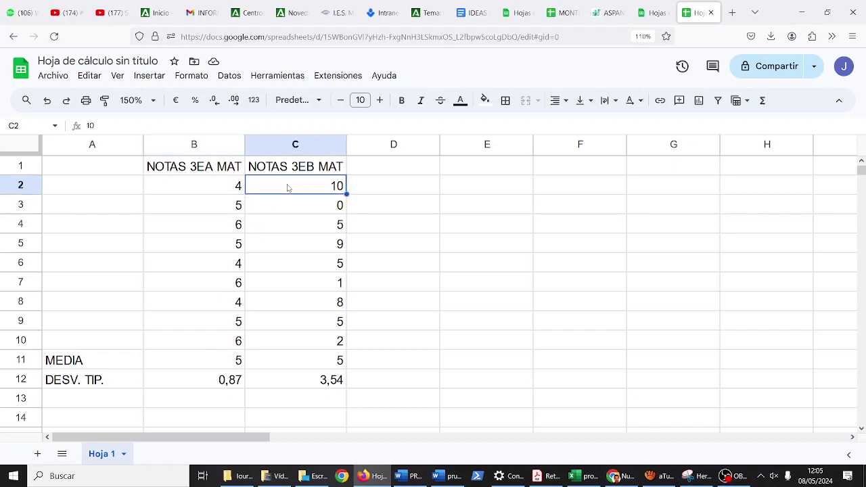
key("Down")
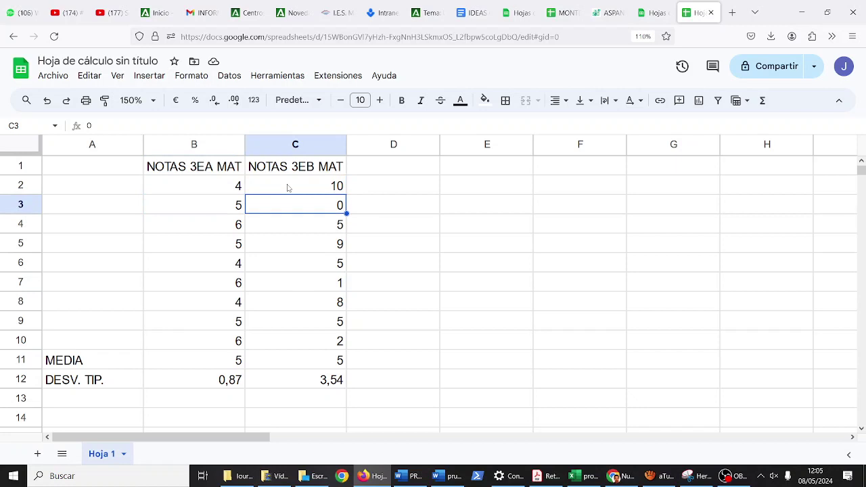
key("Down")
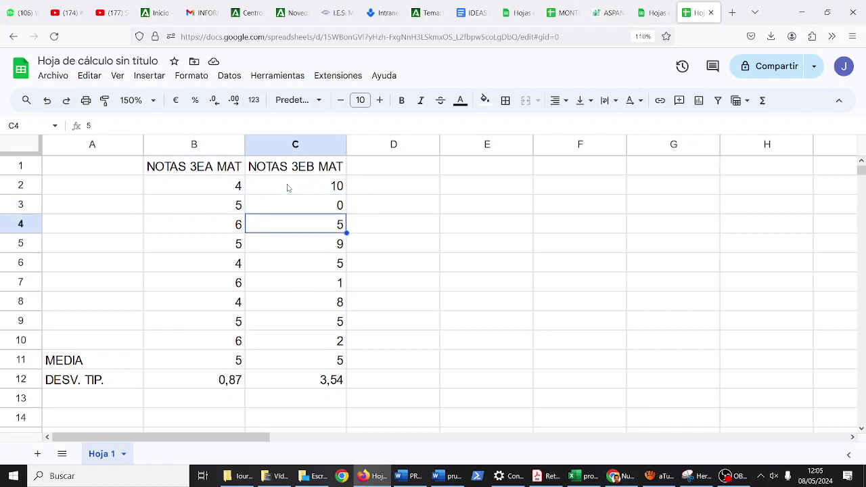
key("Down")
key("Down")
key("Down")
key("Down")
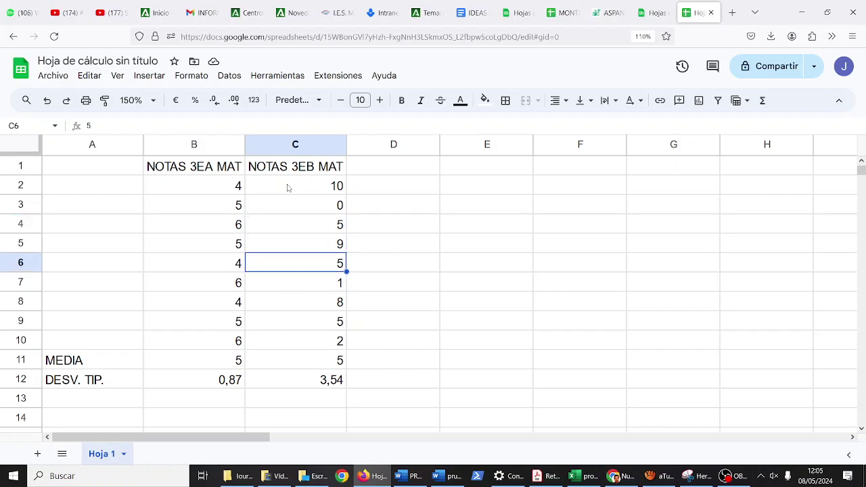
key("Down")
key("Down")
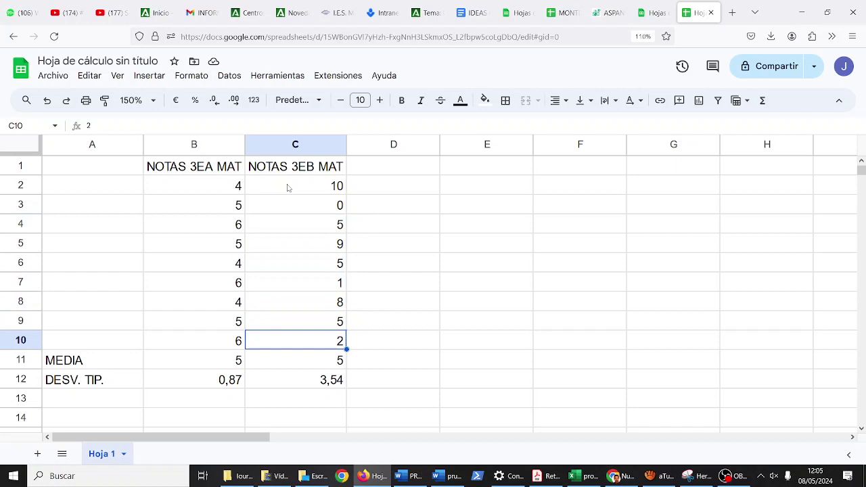
left_click(186, 188)
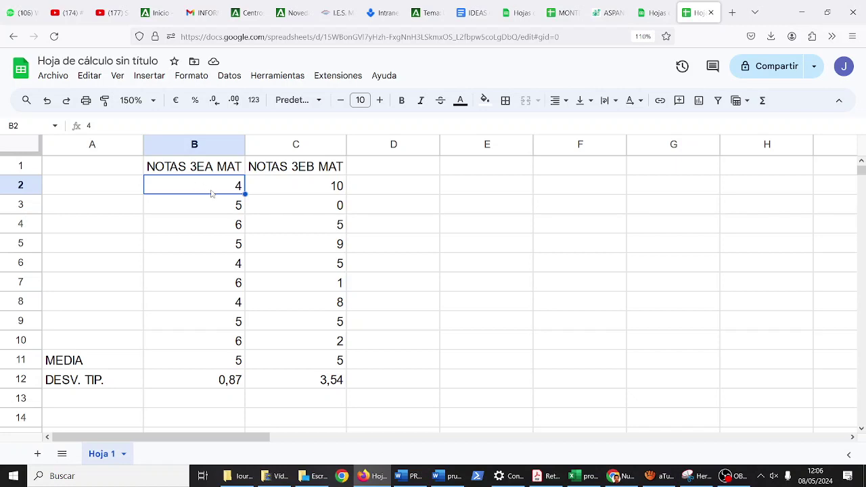
left_click_drag(213, 201, 227, 361)
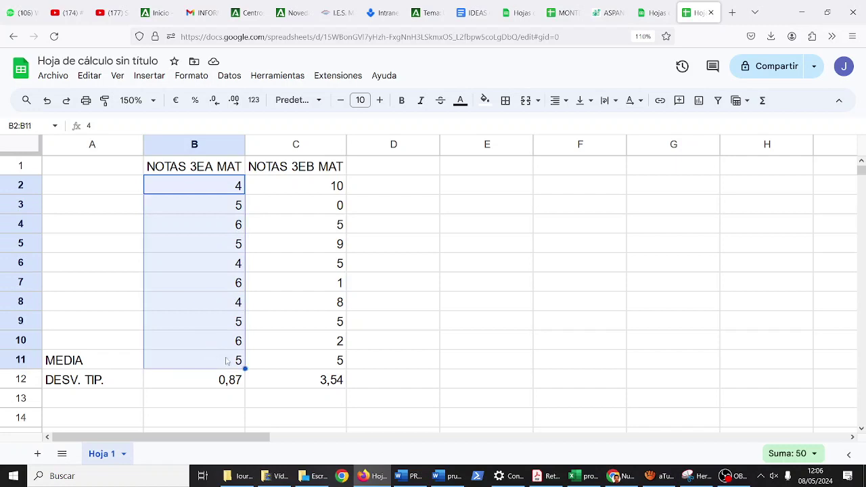
left_click(219, 212)
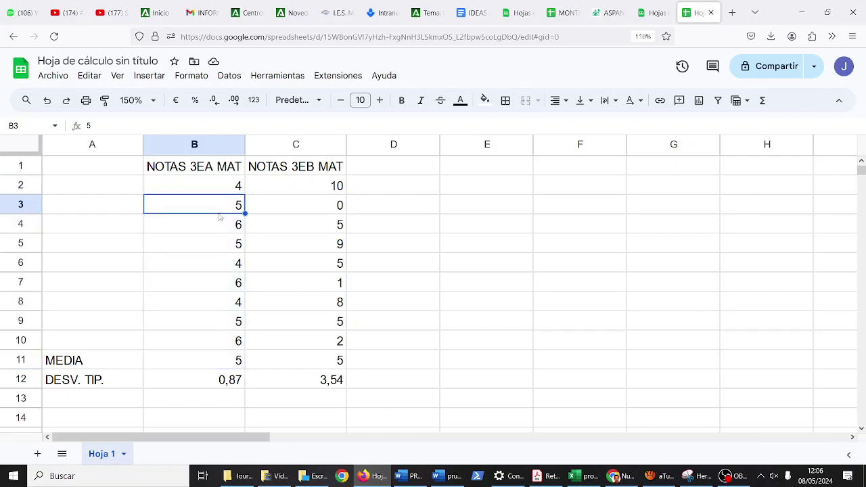
Examine how the 3EA and 3EB grades spread around each class's MEDIA in row 11, and review the DESV. TIP. values in row 12.
left_click(220, 222)
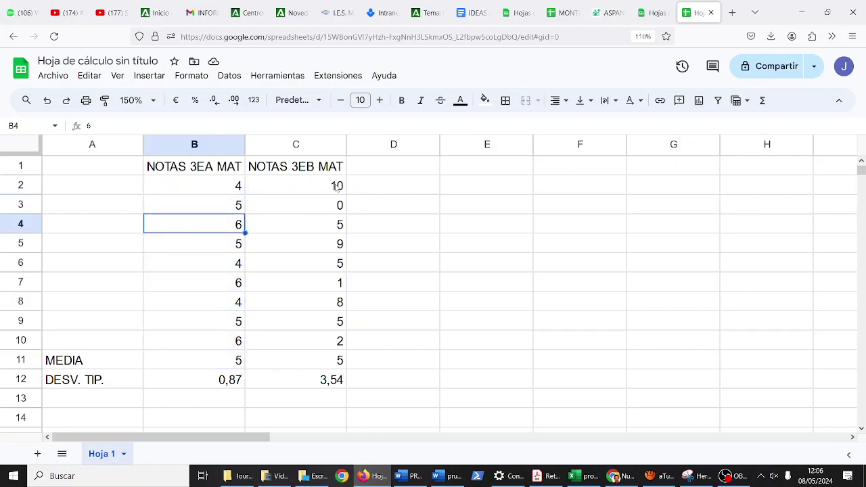
left_click(329, 189)
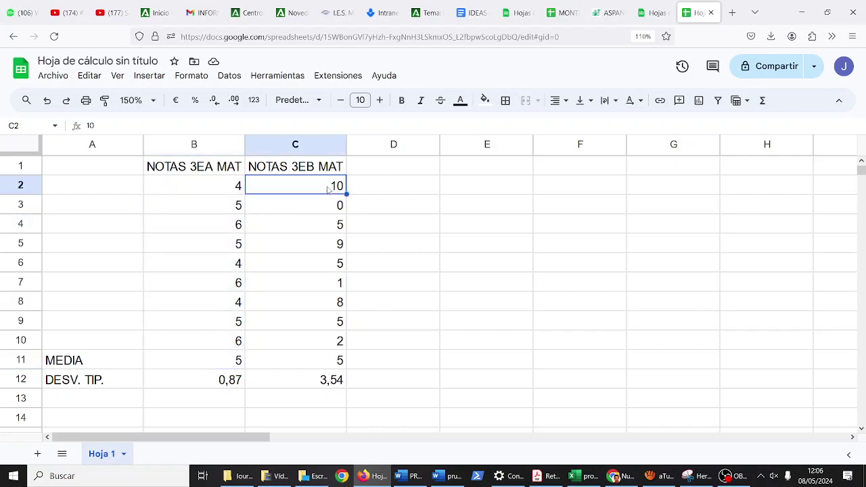
left_click(328, 285)
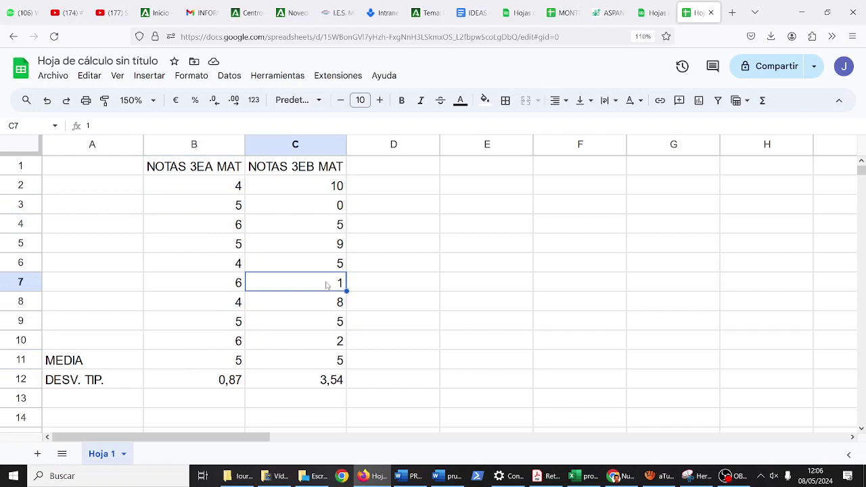
left_click(217, 192)
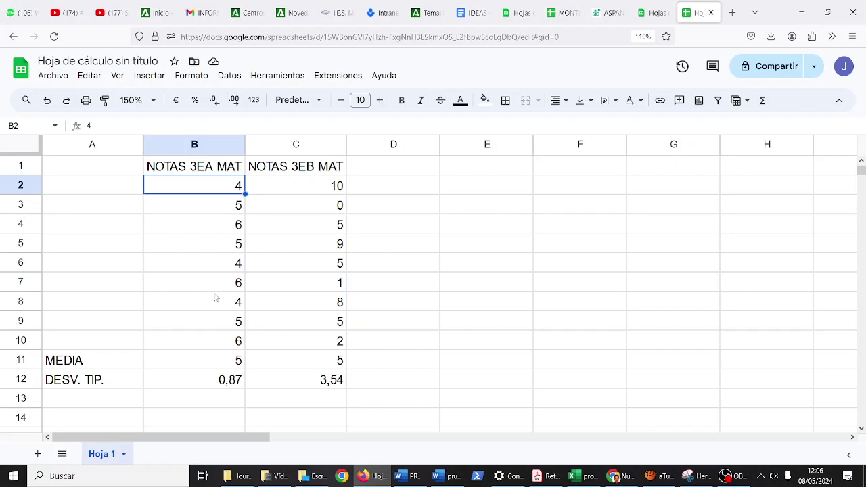
left_click(238, 381)
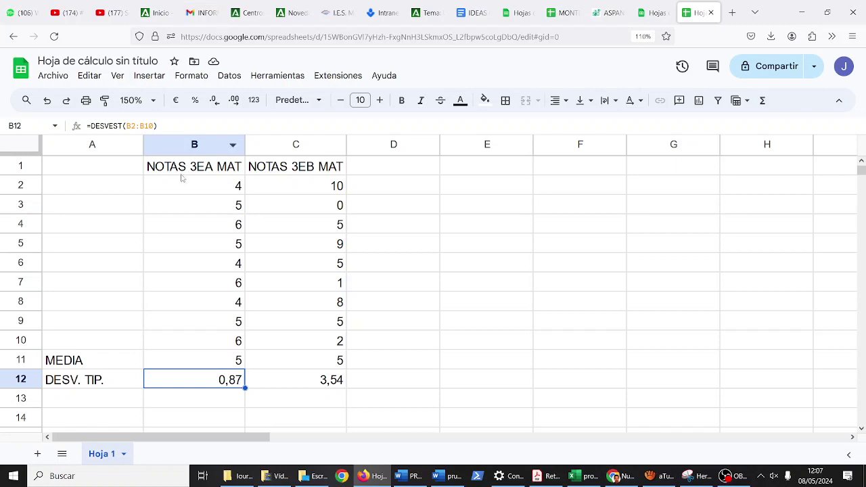
left_click(242, 283)
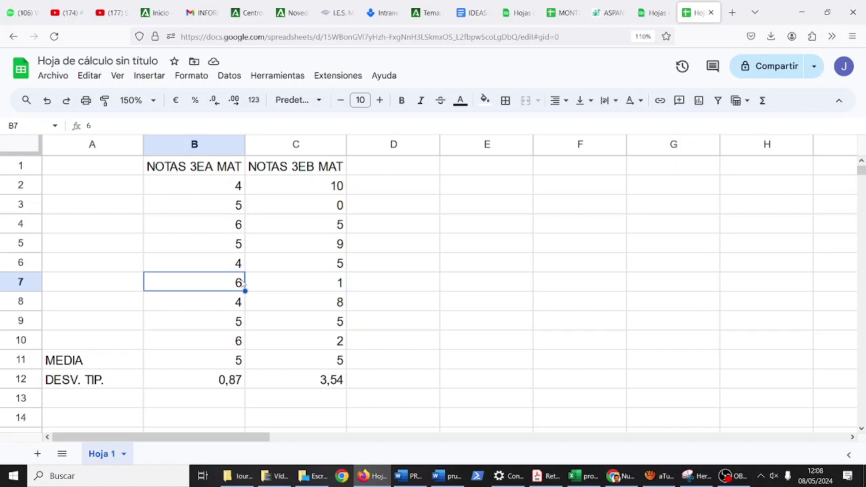
left_click(334, 290)
left_click(344, 309)
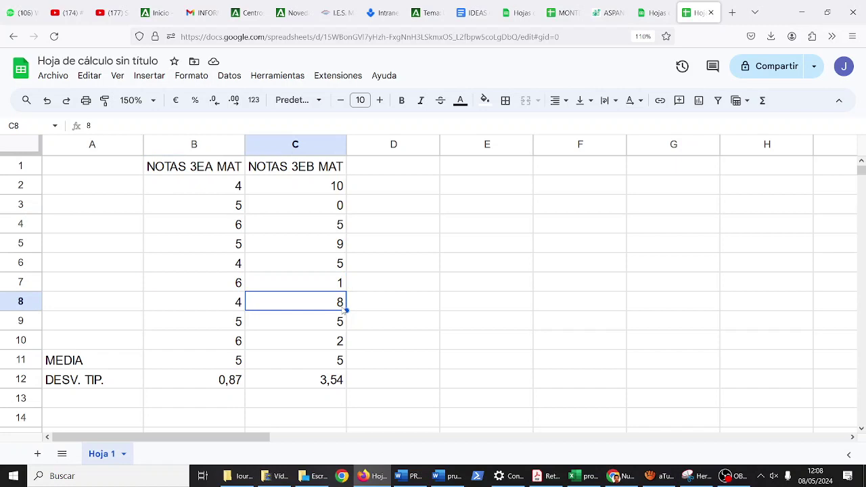
left_click(345, 323)
left_click(345, 341)
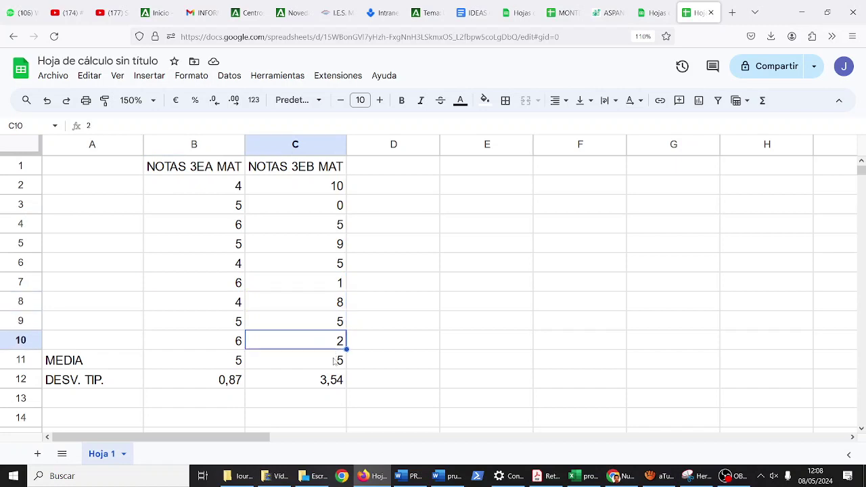
left_click(335, 362)
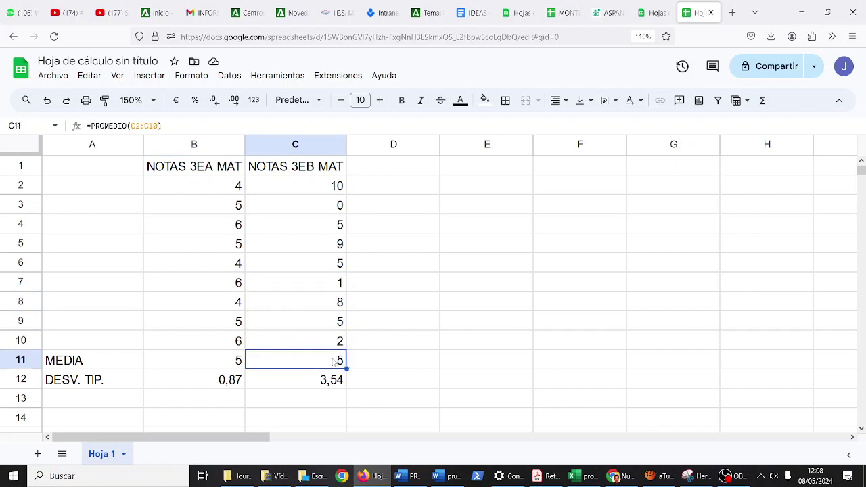
left_click(253, 386)
left_click(274, 386)
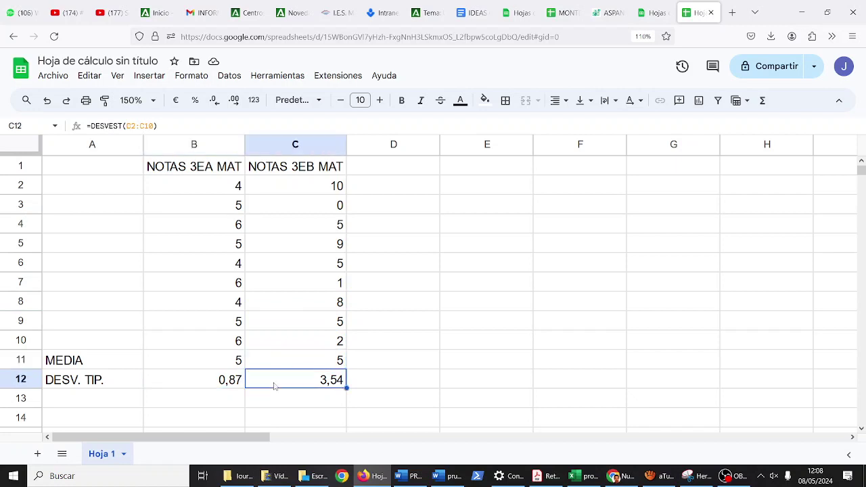
left_click(732, 476)
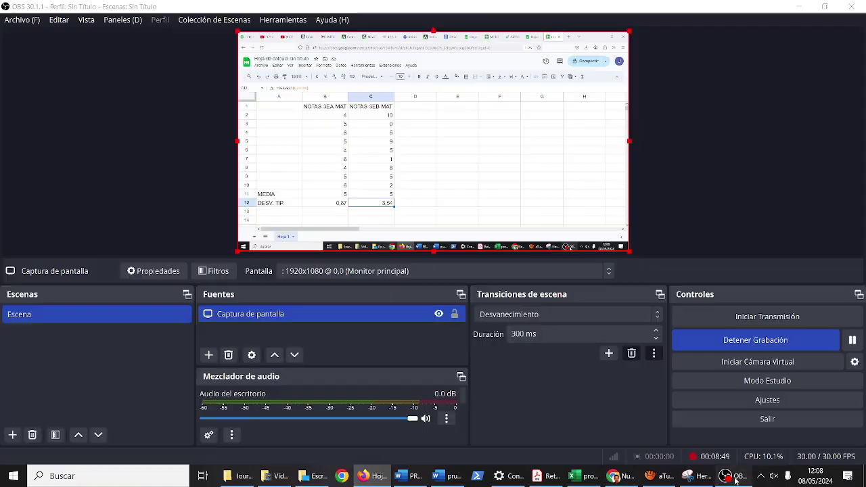